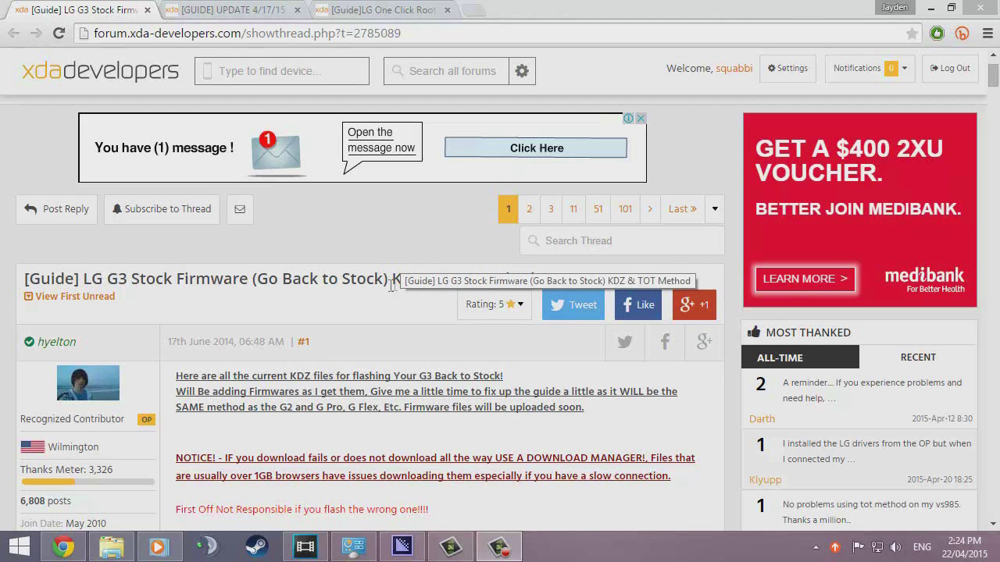
Scroll through the XDA LG G3 stock firmware guide toward its KDZ download list
scroll(378, 324, "down", 3)
Scroll to the KDZ 'Download all The Files Below' list and open LGKDZ.com in a background tab
scroll(378, 324, "down", 4)
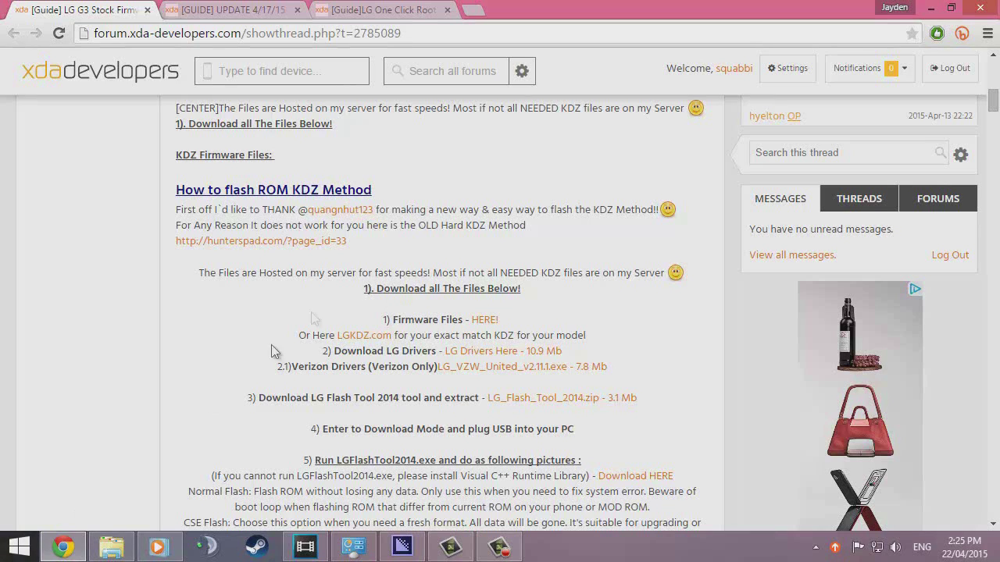
left_click_drag(359, 291, 524, 290)
left_click(530, 289)
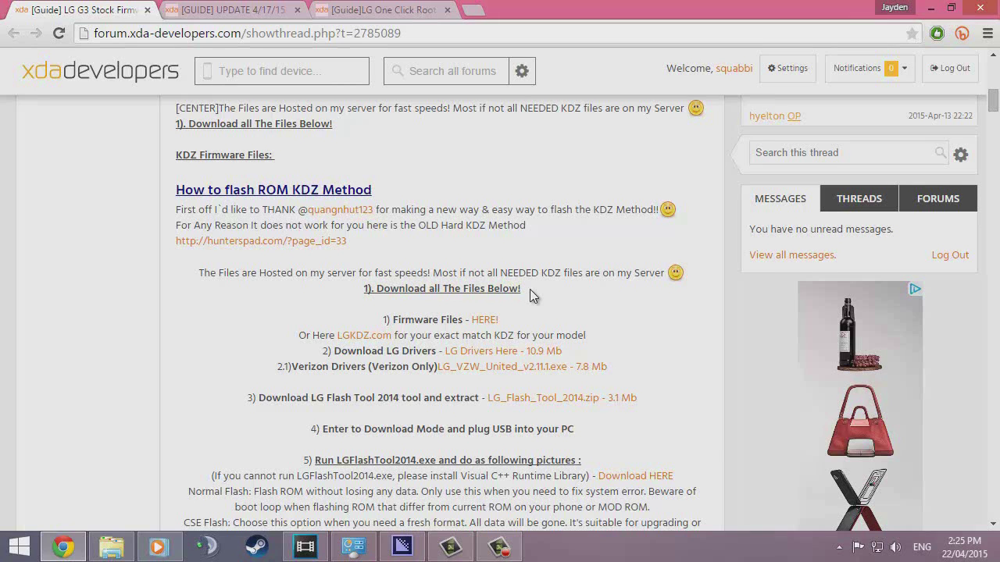
scroll(529, 289, "down", 1)
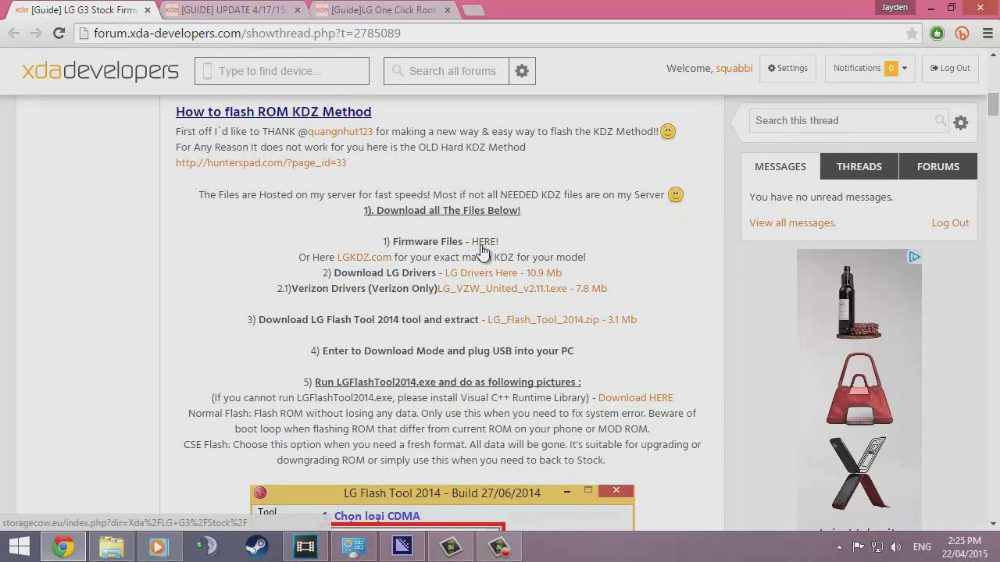
middle_click(362, 266)
Glance at LGKDZ.com, then open and close the G3 stock firmware directory from the guide's HERE! link
left_click(223, 10)
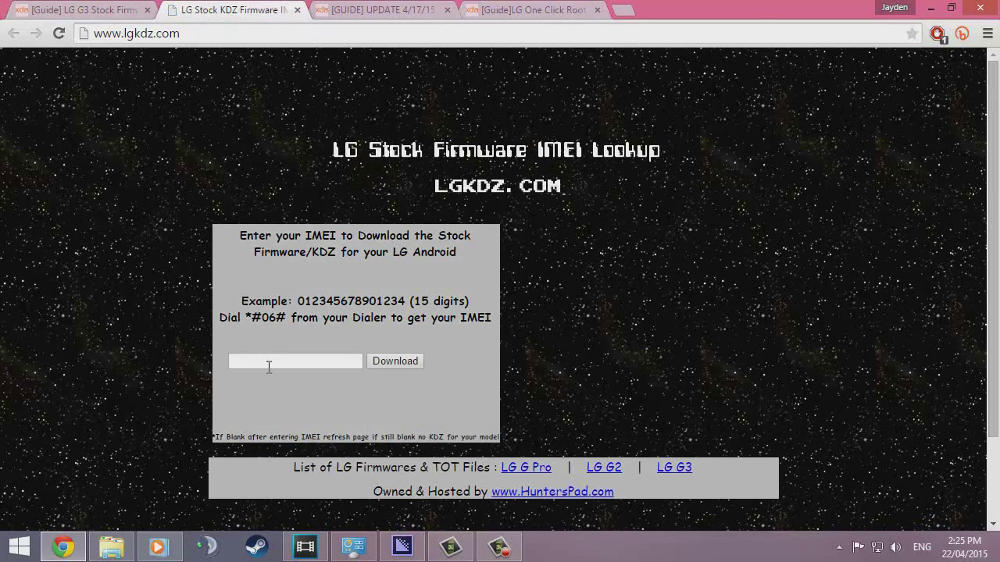
left_click(93, 11)
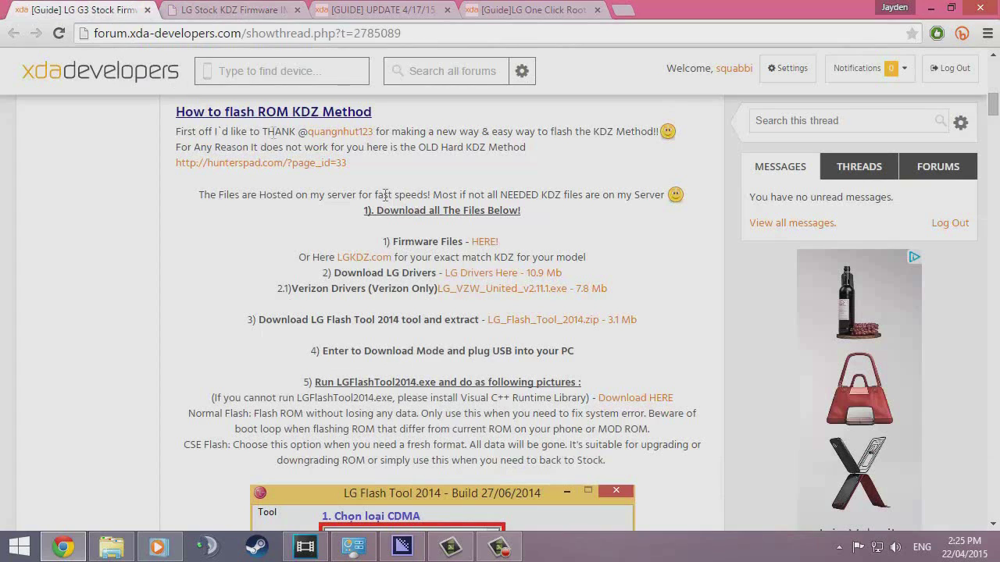
middle_click(484, 244)
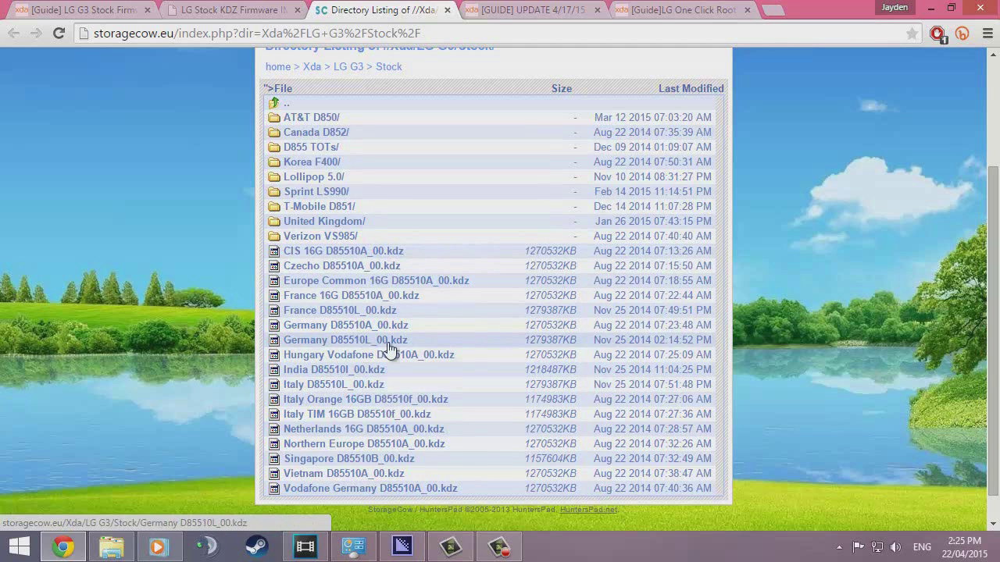
left_click(447, 10)
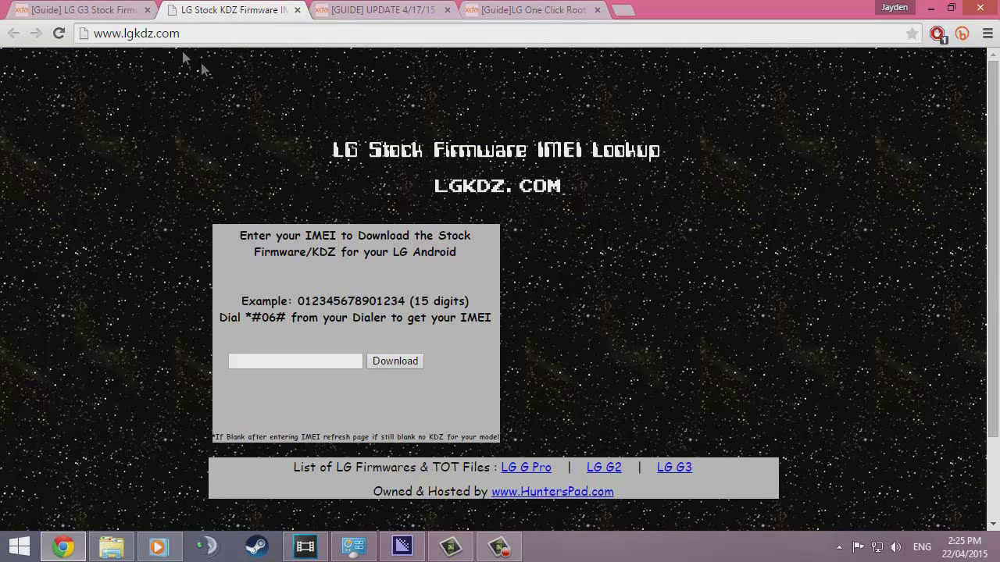
Inspect the LGKDZ.com IMEI lookup panel without entering an IMEI, then close that tab
left_click(306, 359)
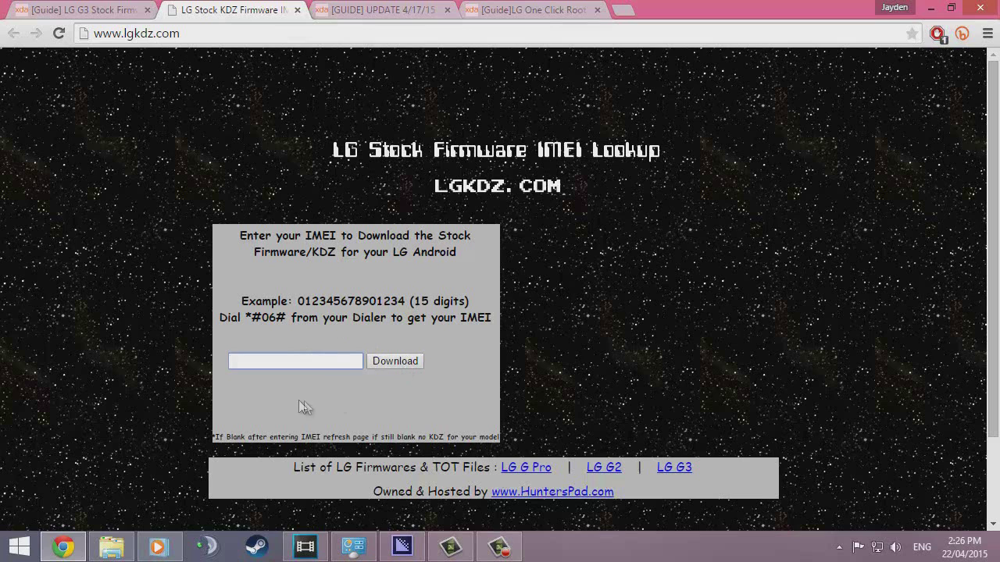
left_click(223, 389)
left_click_drag(180, 376, 486, 424)
left_click(188, 394)
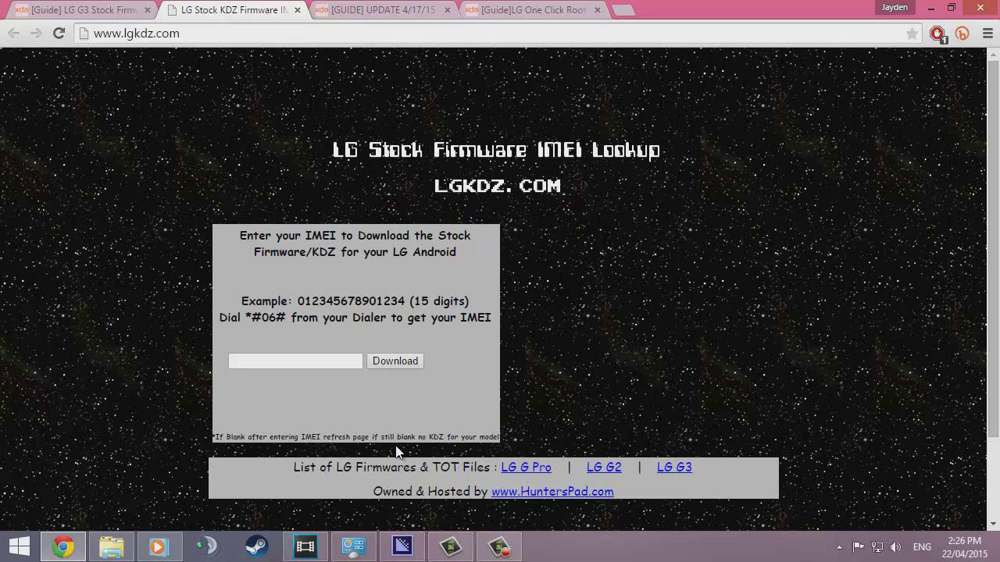
left_click(296, 9)
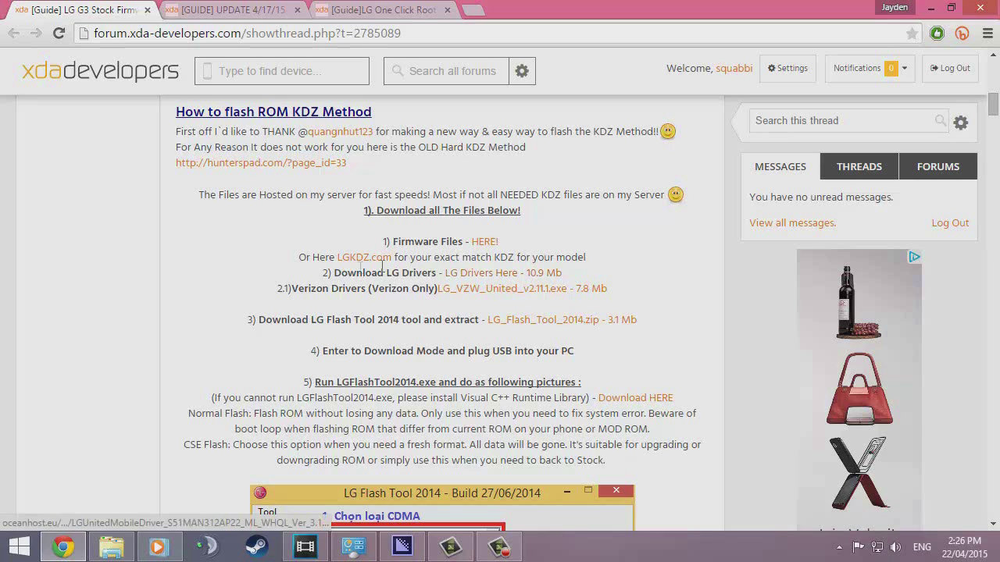
Open the LG_Flash_Tool_2014.zip download page from the guide, review it, and close it
left_click_drag(334, 276, 403, 274)
left_click(414, 275)
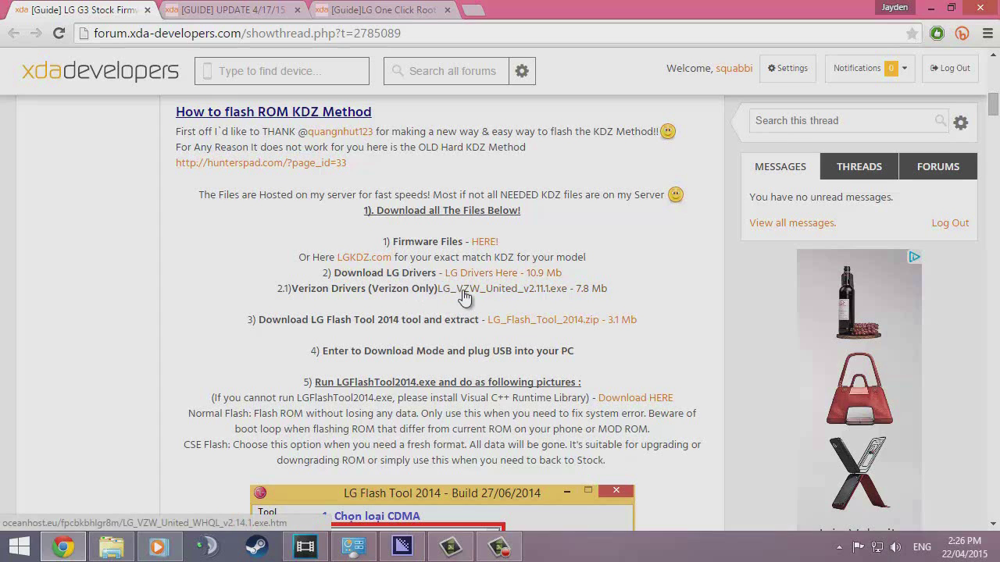
middle_click(546, 320)
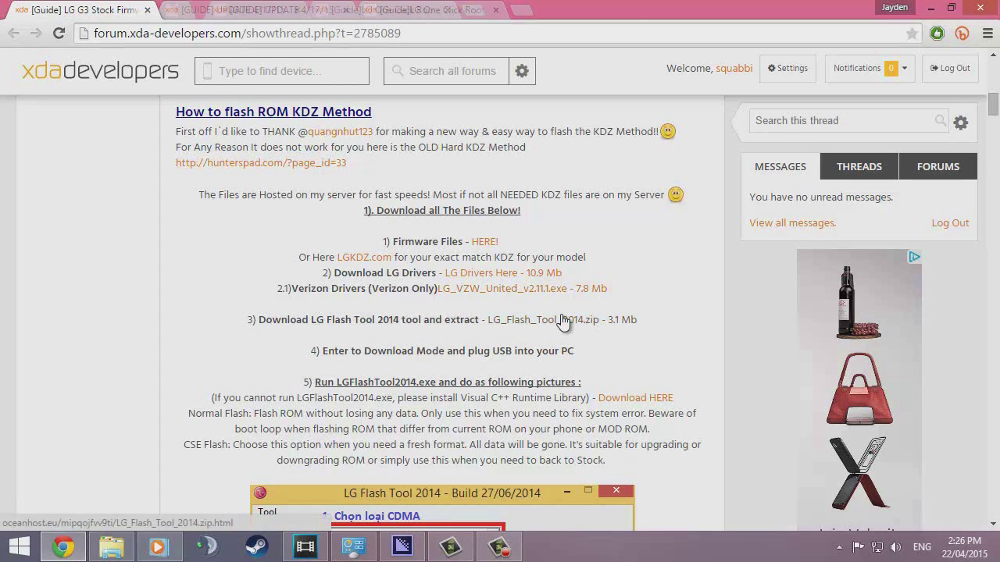
left_click(210, 14)
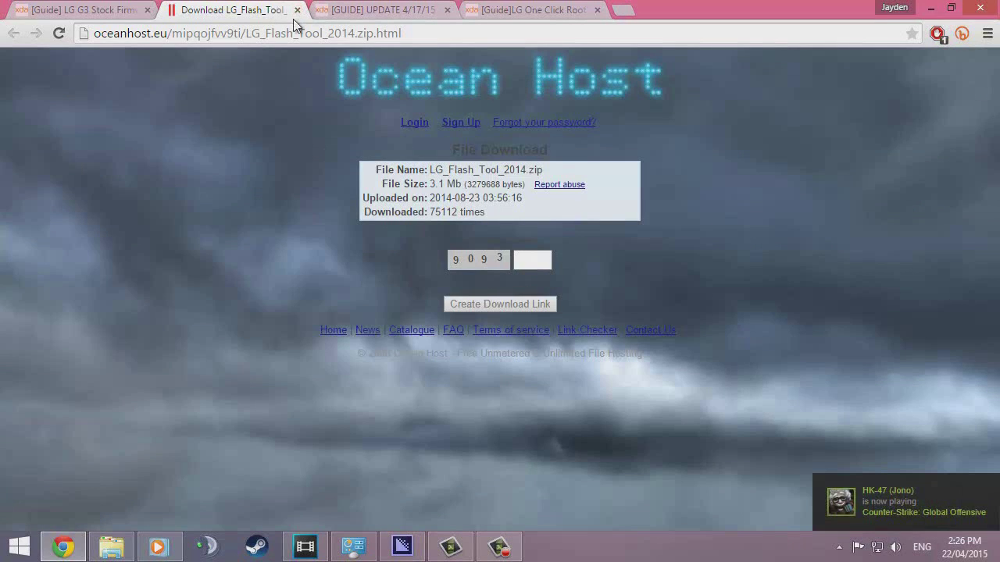
left_click(297, 11)
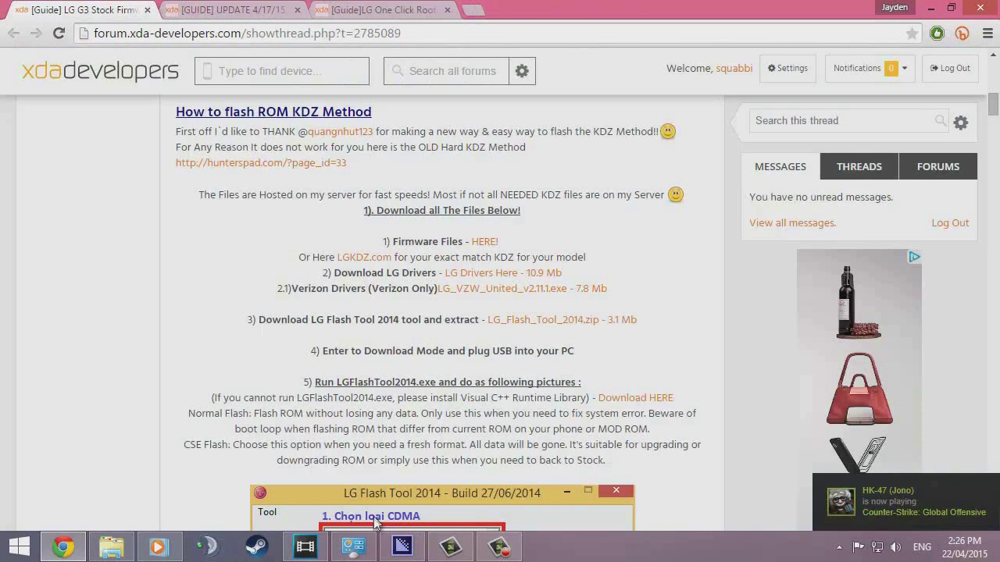
Scroll the guide to the flash tool screenshots and bring up File Explorer at F:\Android\LG
scroll(391, 457, "down", 3)
scroll(425, 320, "down", 4)
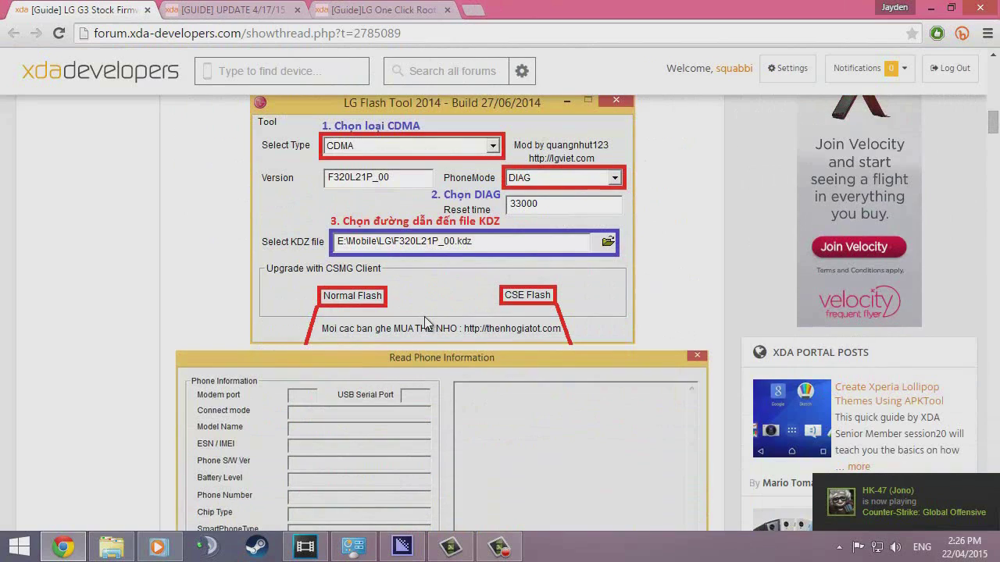
left_click(112, 546)
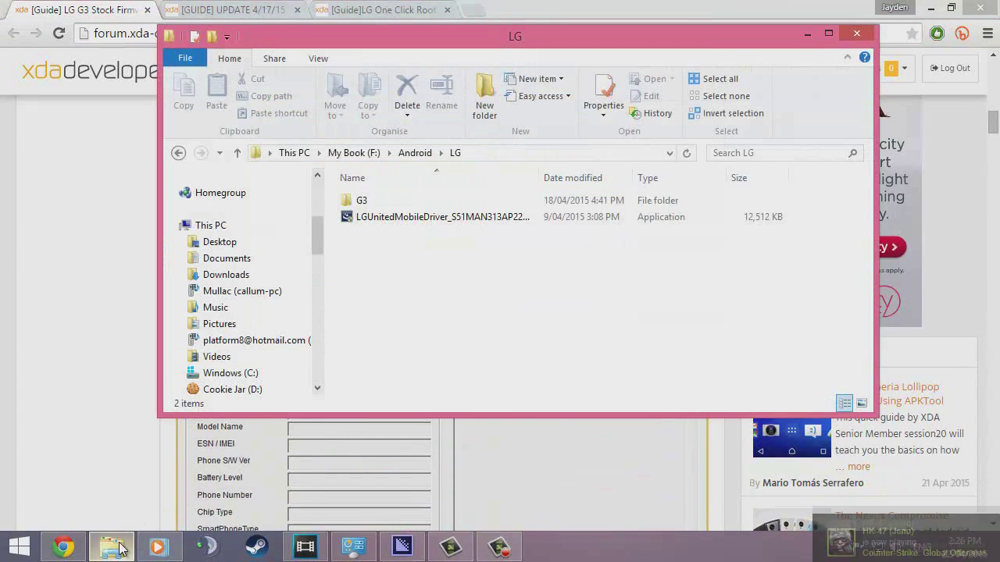
double_click(379, 218)
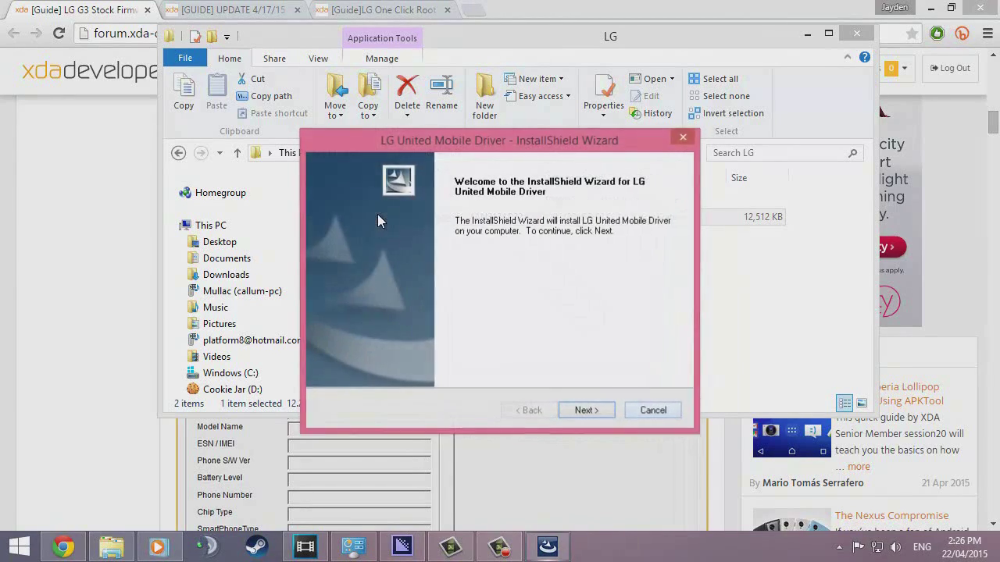
key("Escape")
key("Return")
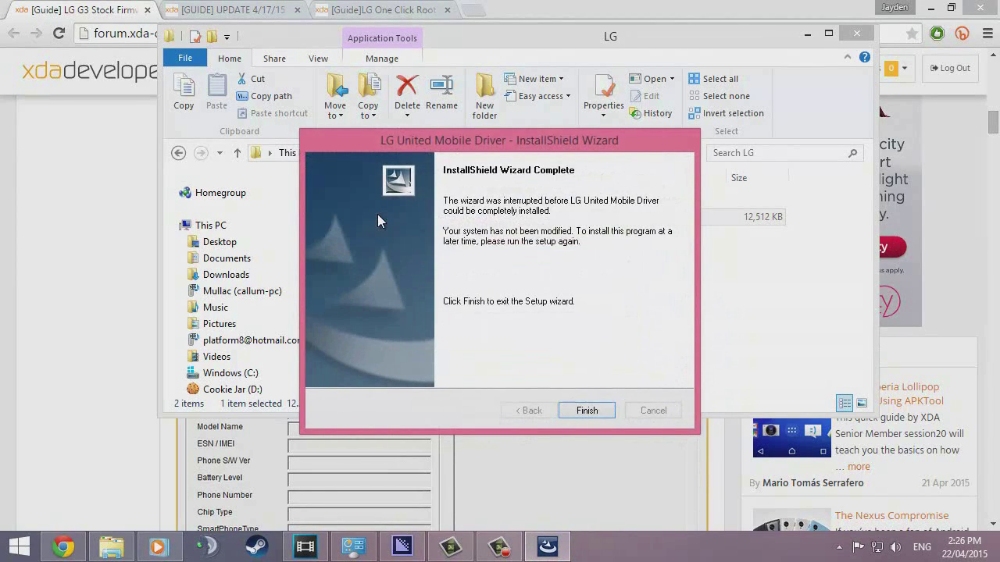
key("Return")
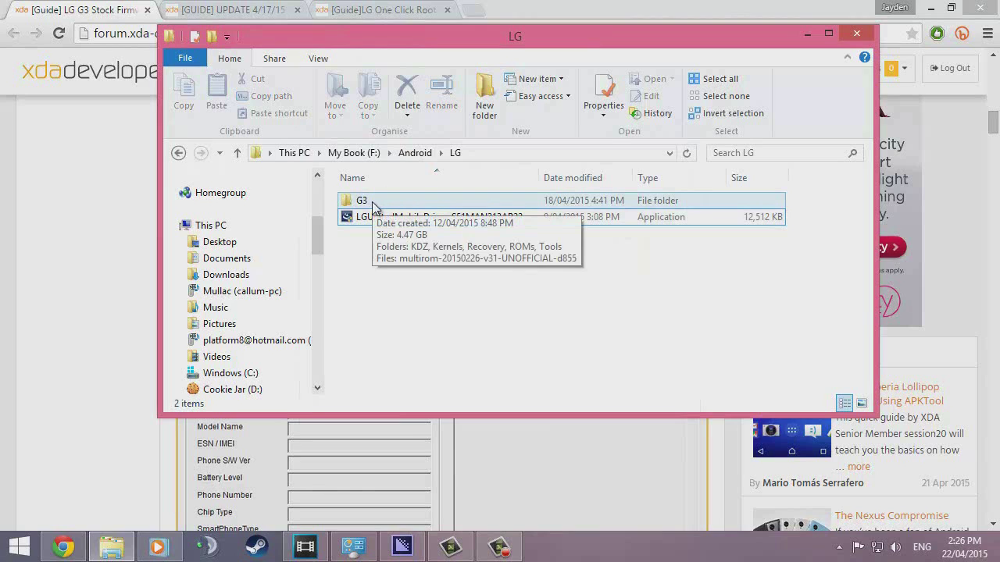
Open the G3 folder, check its KDZ subfolder, then open the Tools folder
double_click(373, 205)
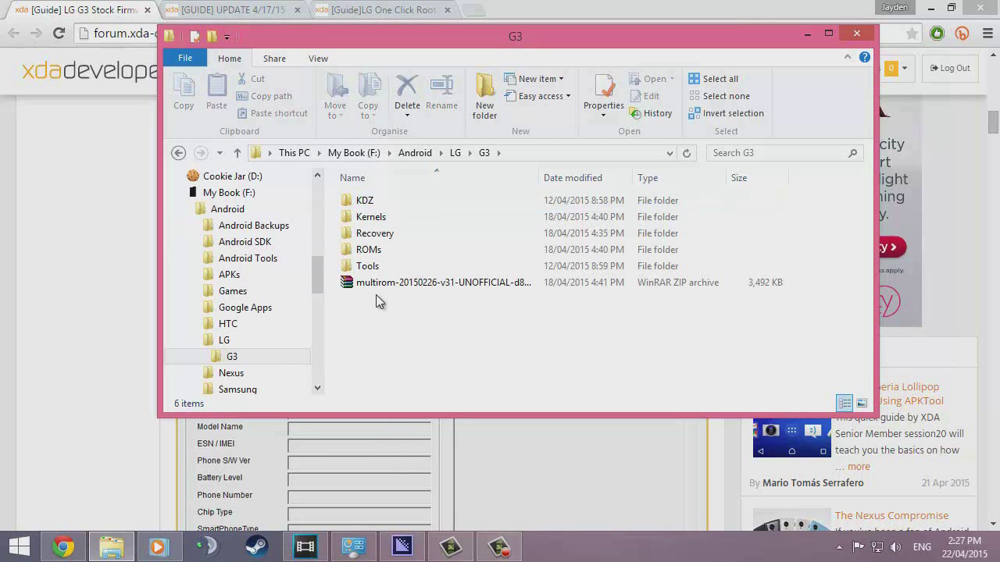
double_click(375, 205)
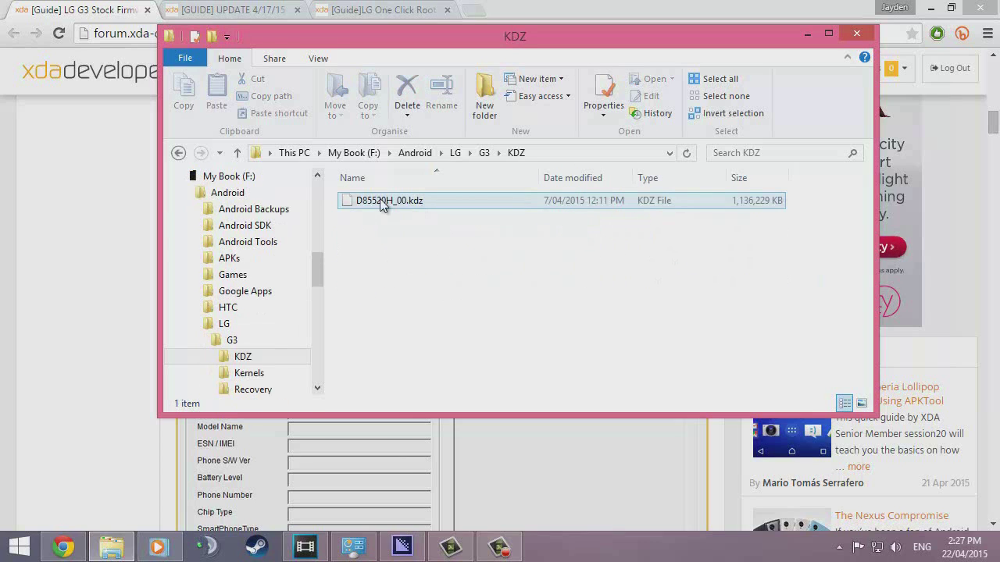
left_click(485, 153)
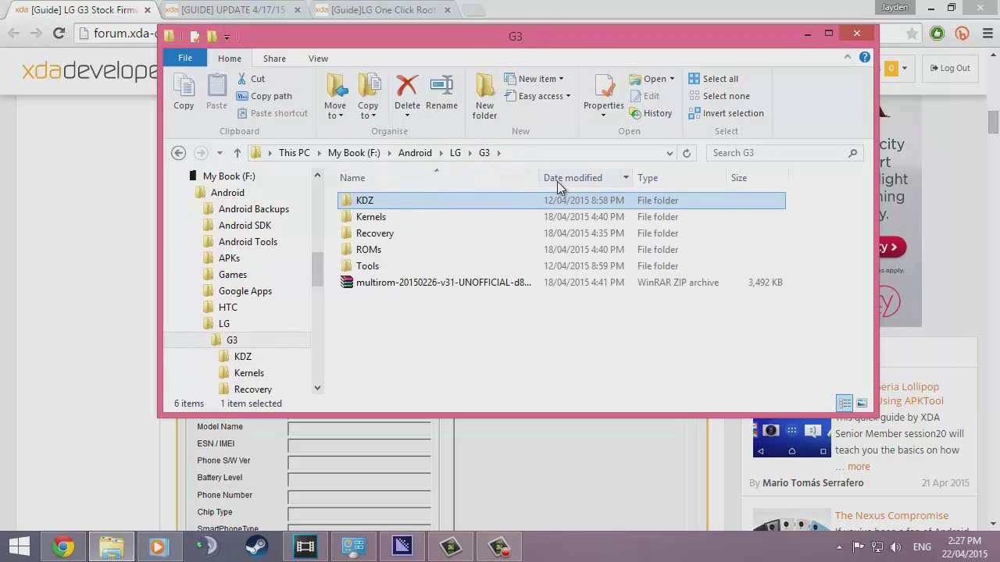
double_click(371, 268)
Open LG_Flash_Tool_2014, then LG Flash Tool 2014, enlarging the window to show its contents
left_click(418, 201)
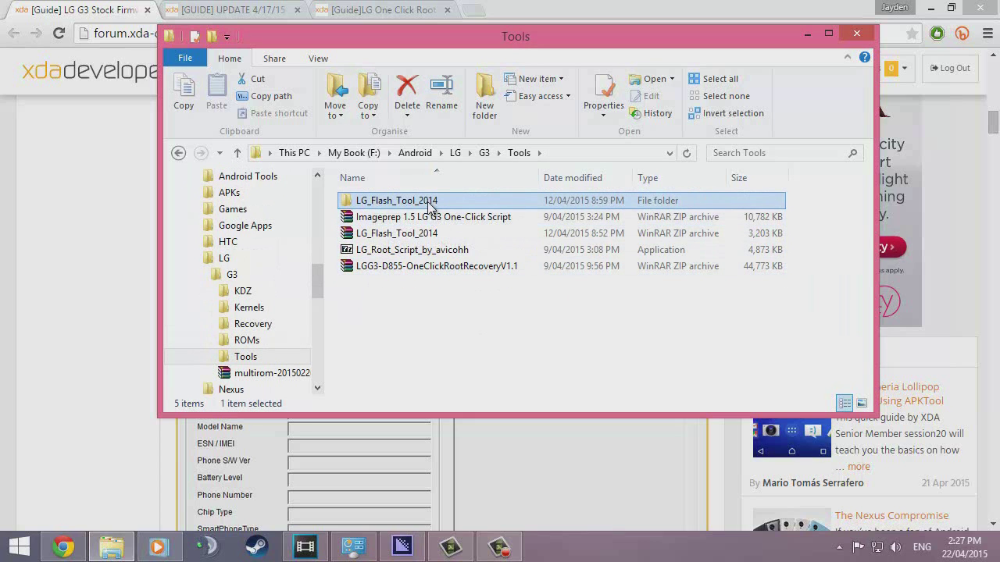
double_click(428, 203)
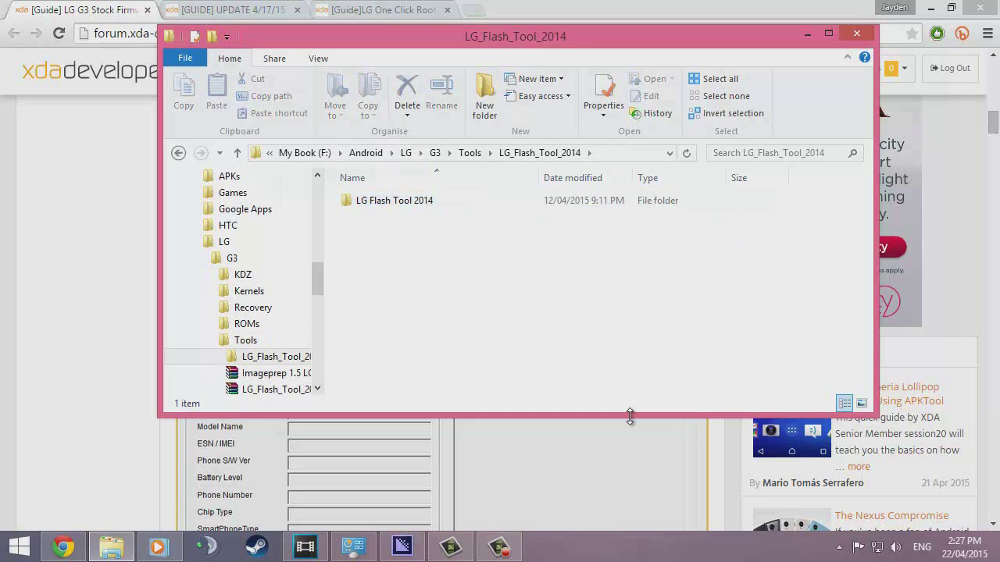
left_click_drag(630, 416, 597, 476)
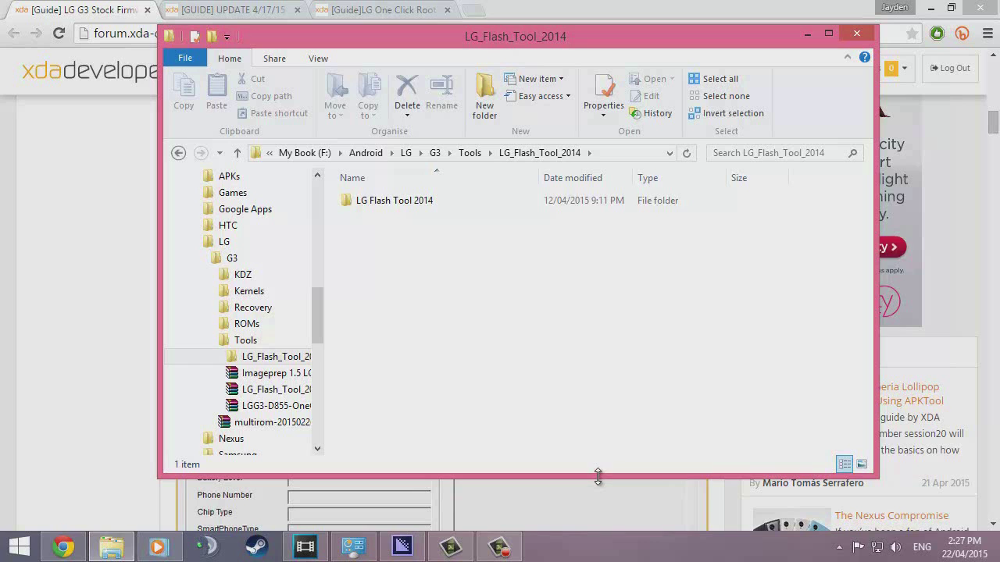
left_click(387, 204)
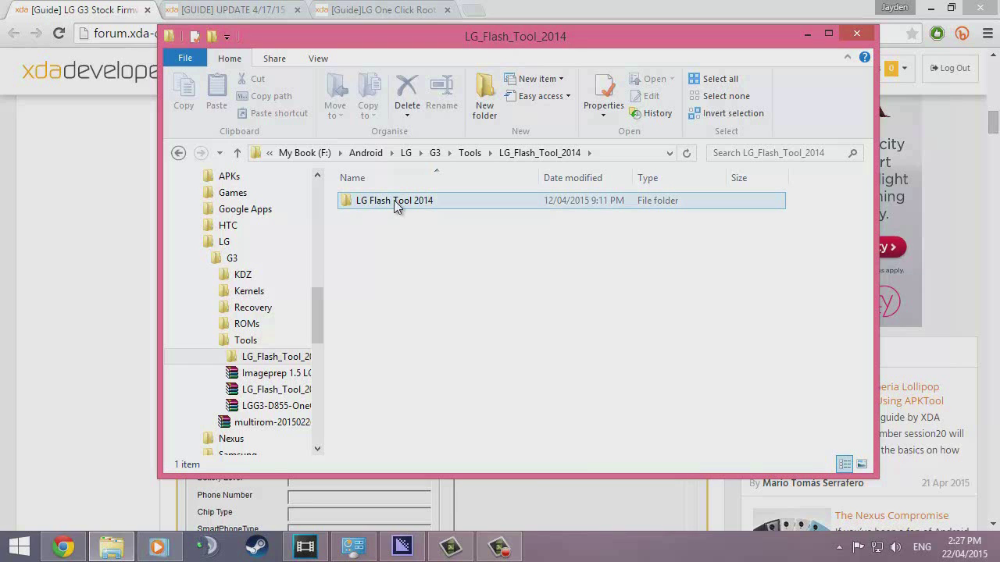
double_click(395, 201)
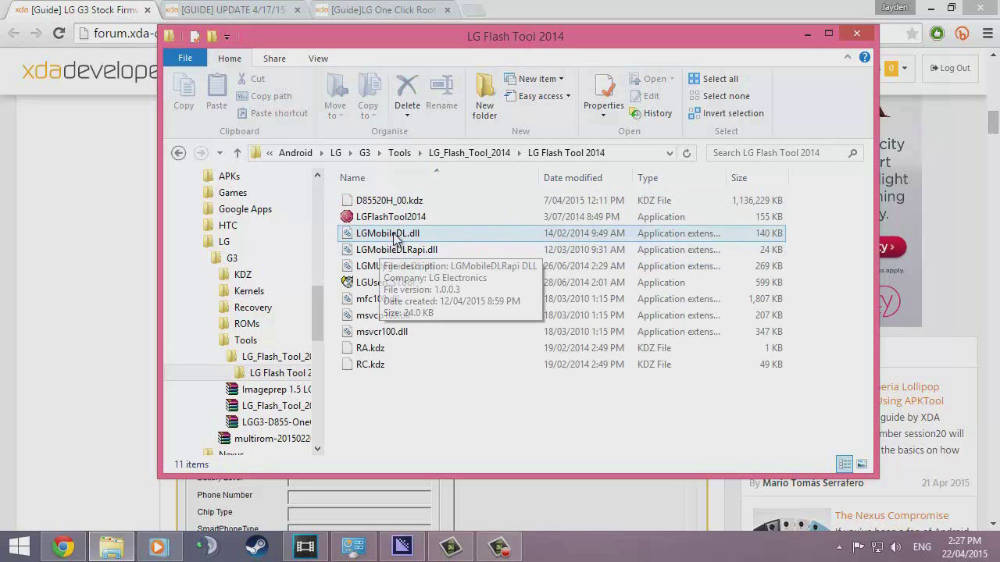
right_click(395, 219)
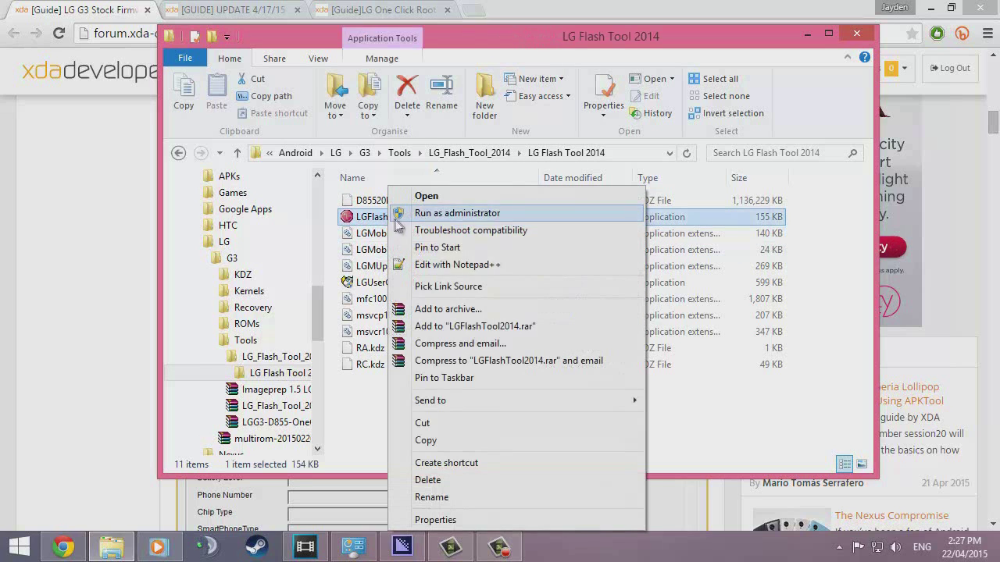
Run LGFlashTool2014 as administrator
left_click(649, 202)
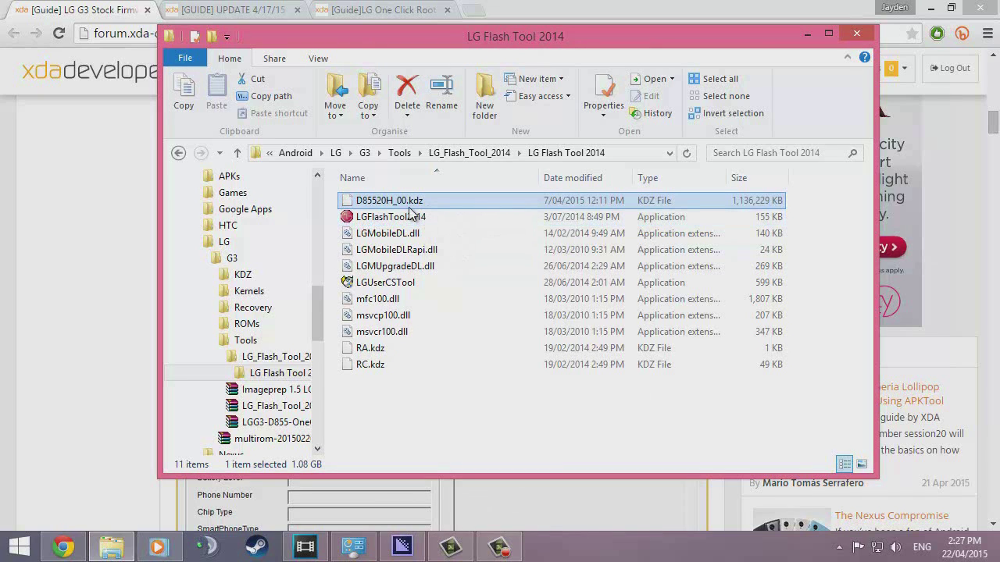
left_click(379, 216)
right_click(379, 216)
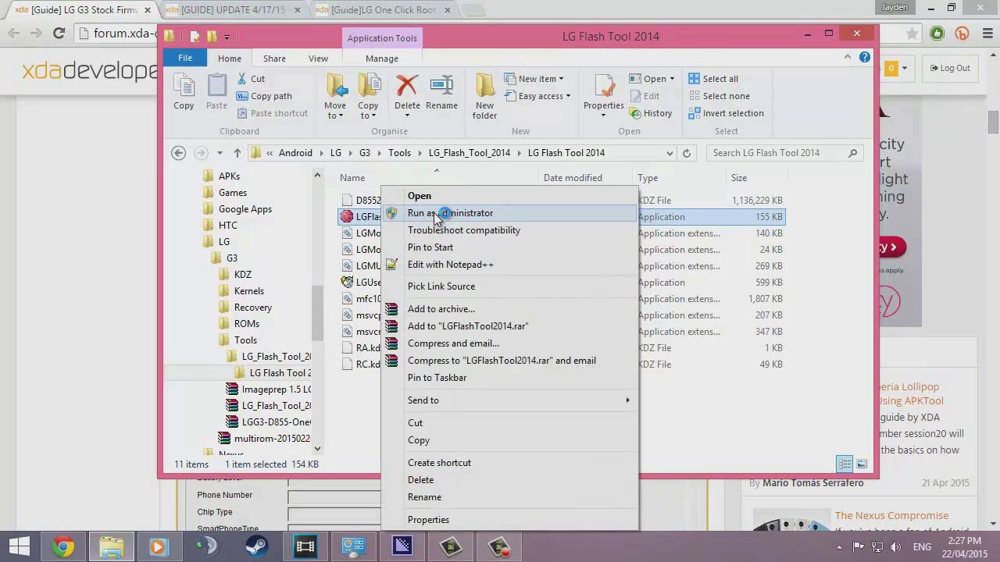
left_click(435, 214)
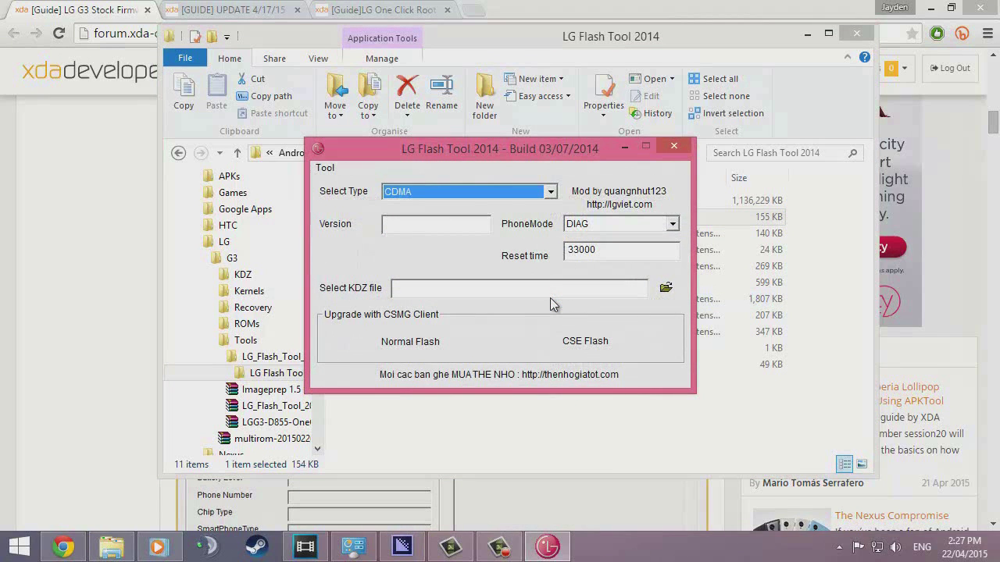
Leave Select Type on CDMA and PhoneMode on DIAG in the flash tool
key("alt+Down")
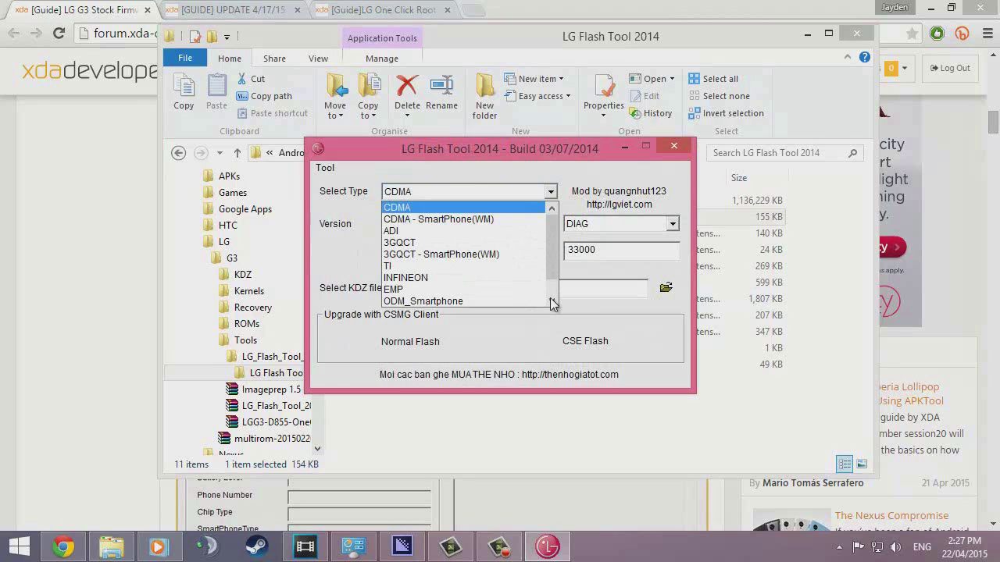
key("Escape")
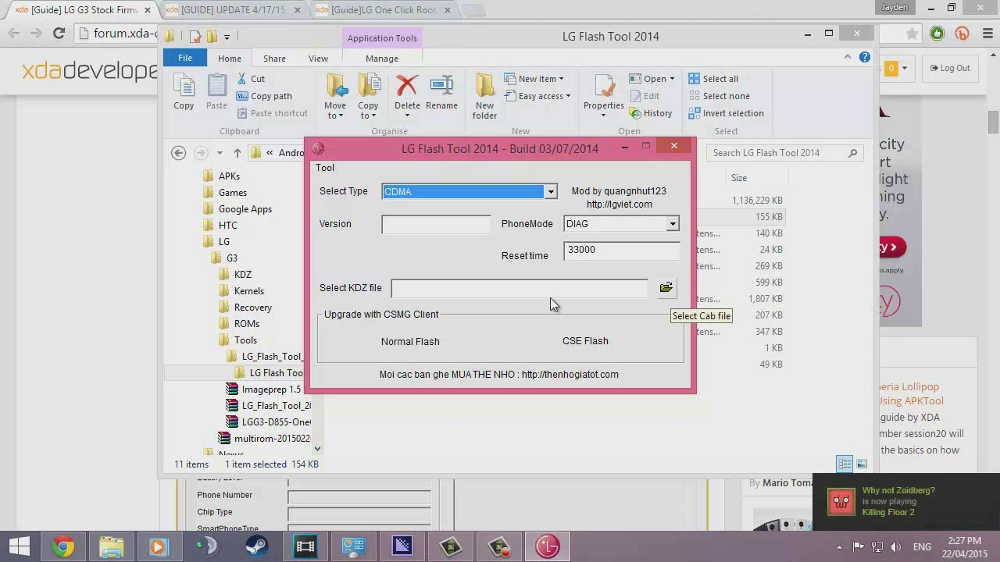
left_click(550, 295)
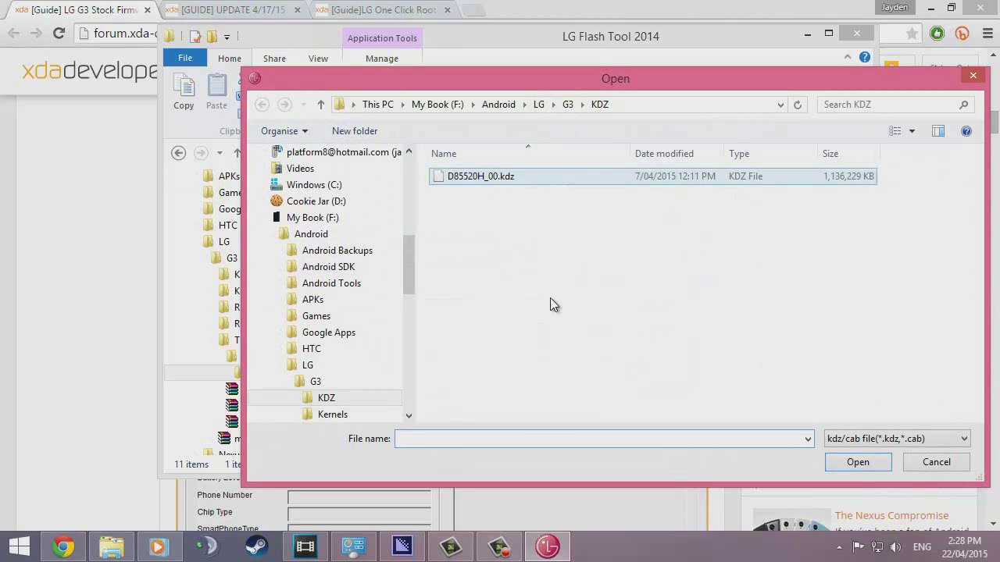
Load D85520H_00.kdz into the flash tool and start a CSE Flash
key("Down")
key("Return")
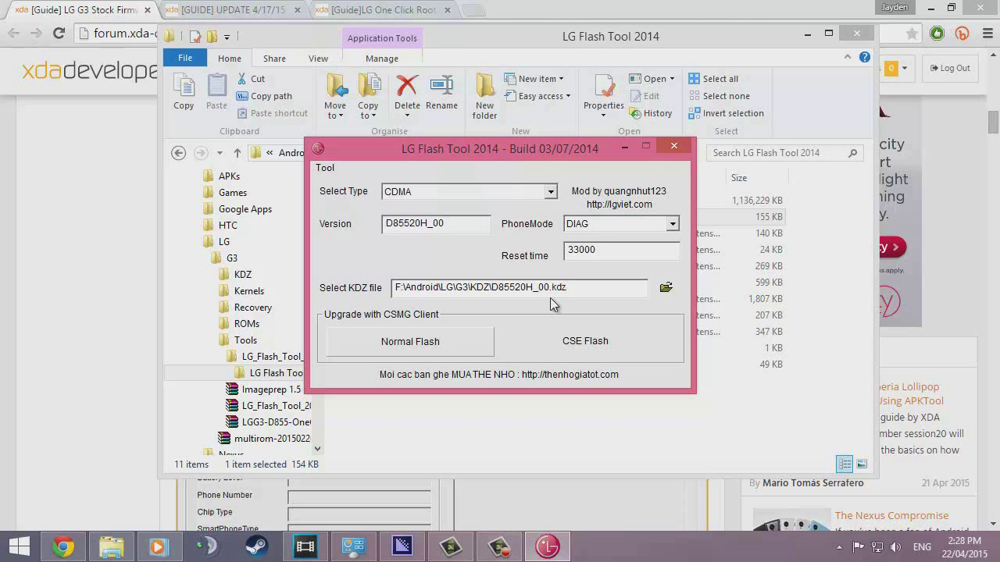
key("Tab")
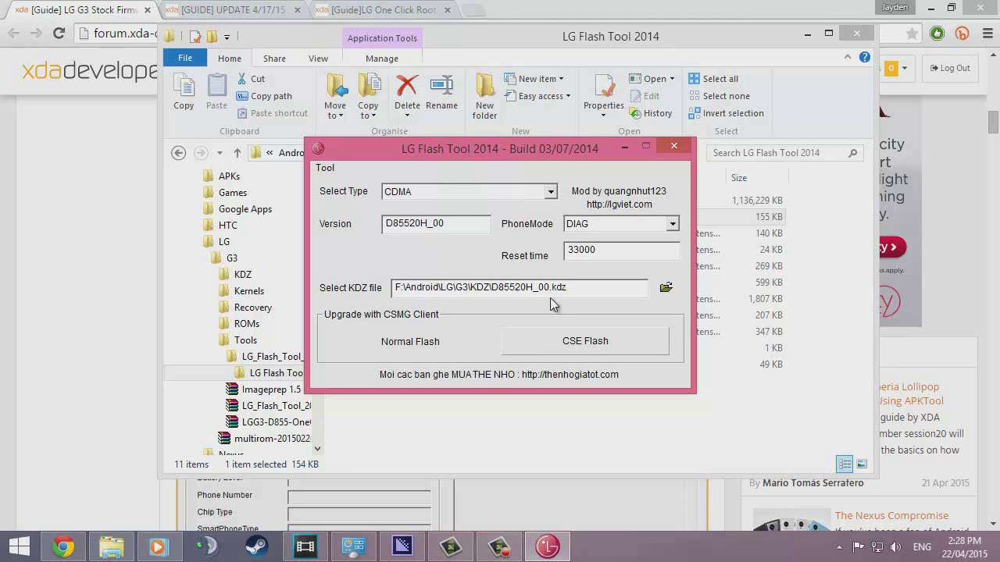
key("Return")
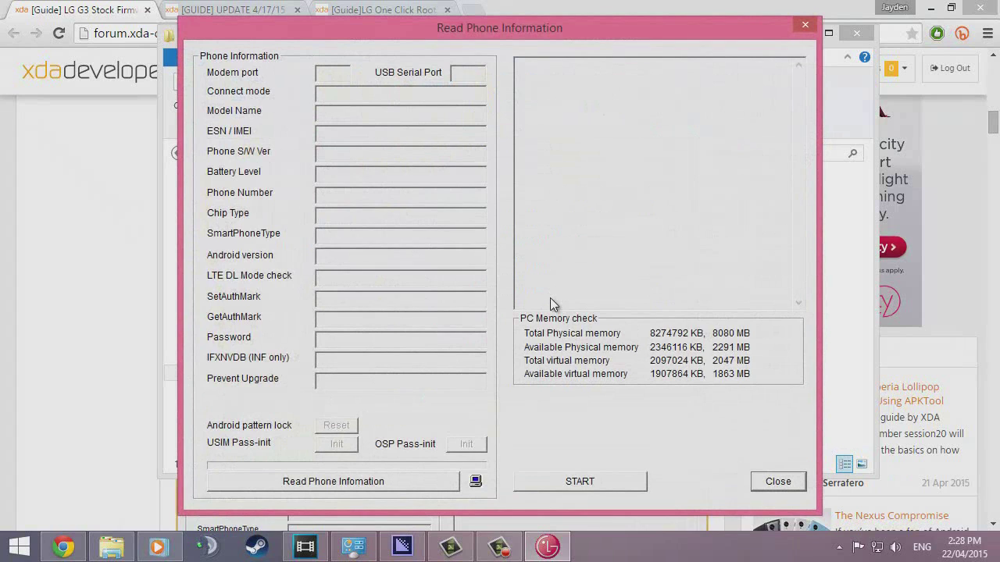
Start the flash with country Republic of Korea and language English, and confirm
key("Escape")
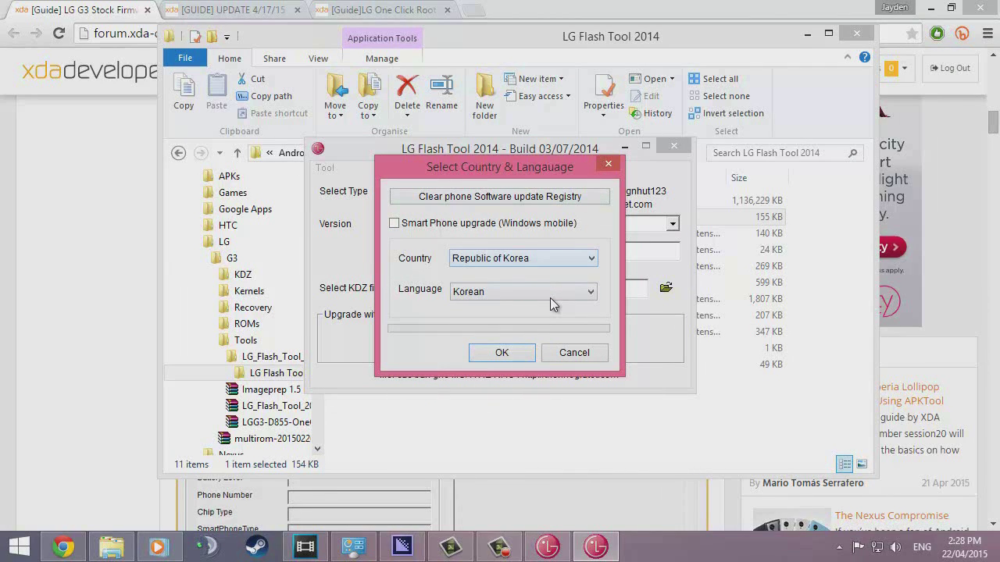
key("alt+Down")
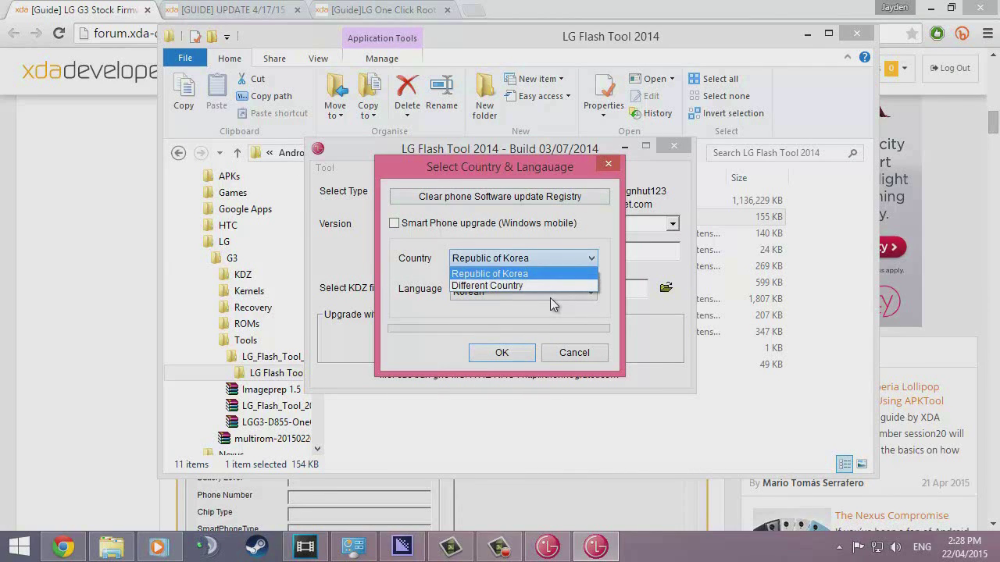
key("Return")
key("Tab")
key("alt+Down")
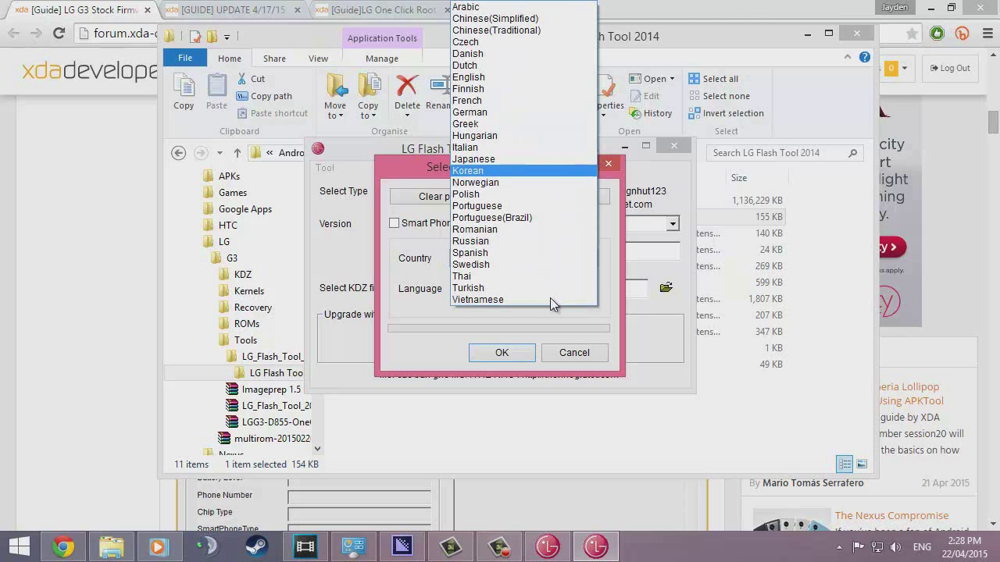
key("s")
key("Up")
key("Up")
key("Up")
key("Up")
key("Up")
key("Up")
key("Up")
key("Up")
key("Up")
key("Up")
key("Up")
key("Up")
key("Up")
key("Up")
key("Up")
key("Up")
key("Down")
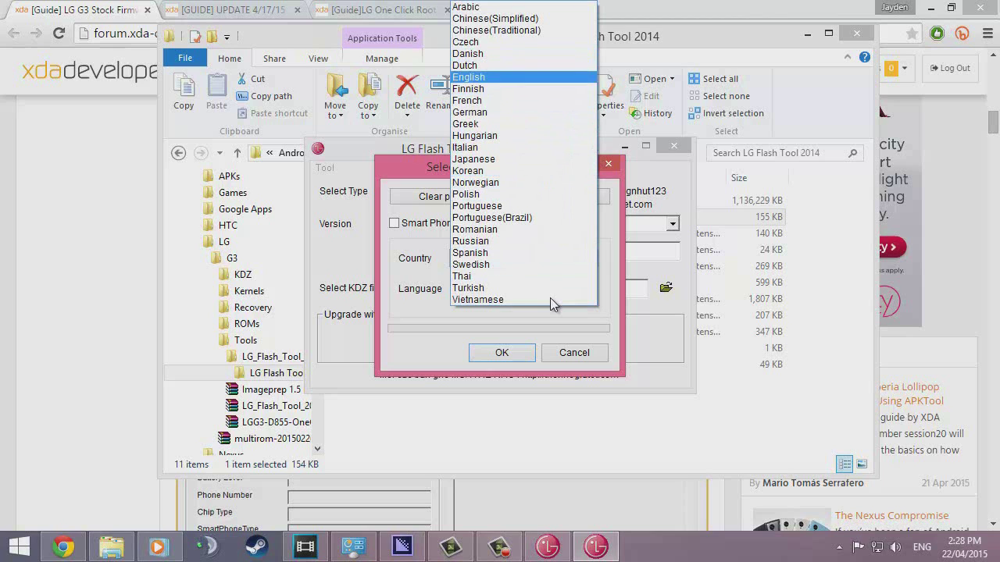
key("Return")
key("Tab")
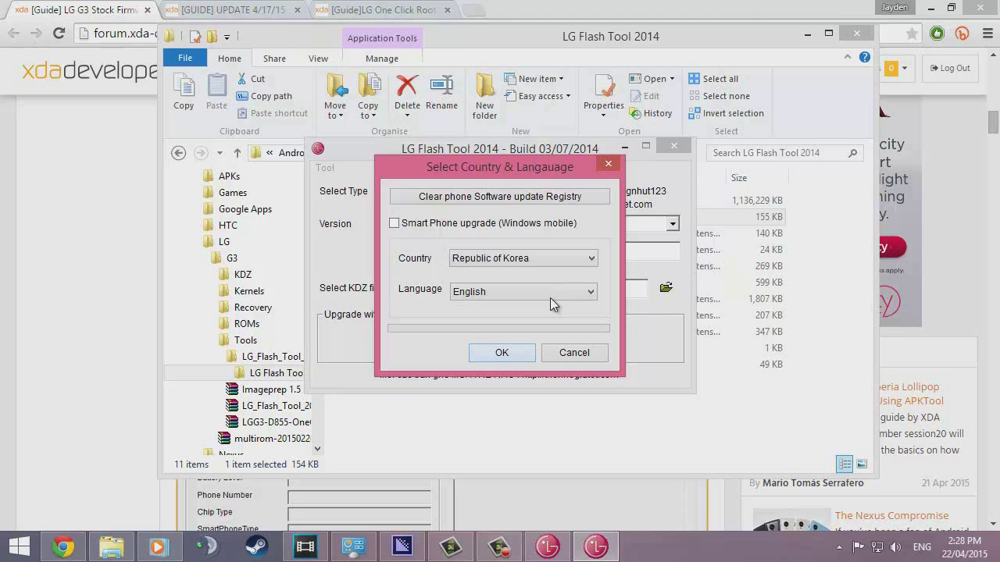
key("Return")
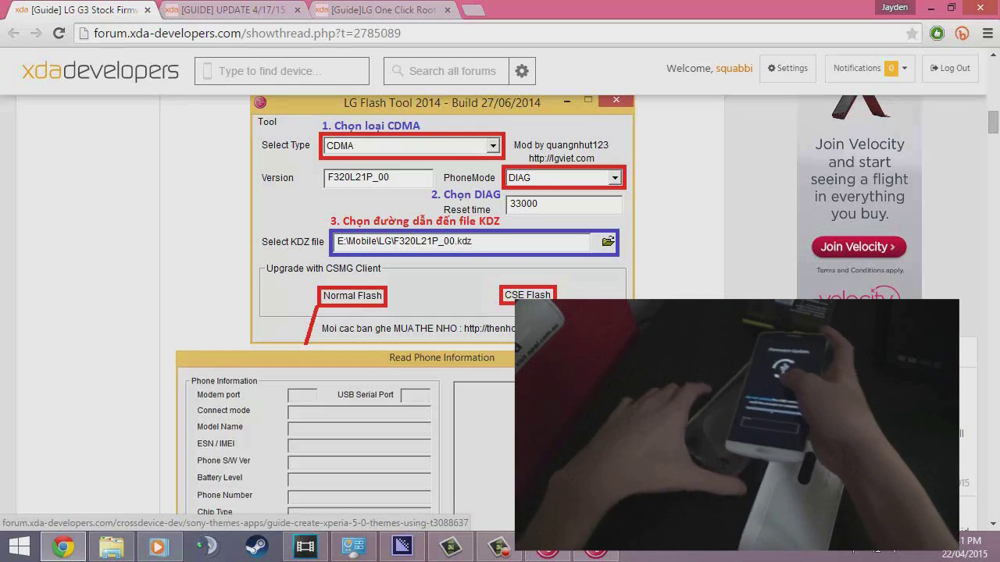
Bring up LG Mobile Support Tool and wait for the flash to finish and the tool to close
left_click(599, 551)
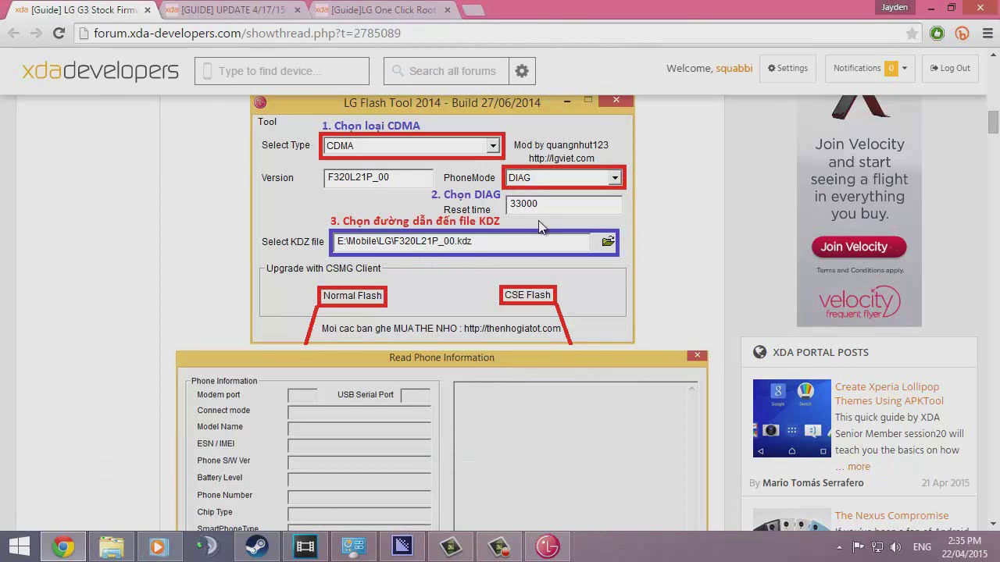
Bring up the remaining LG Flash Tool window and close it while the G3 reboots
left_click(548, 548)
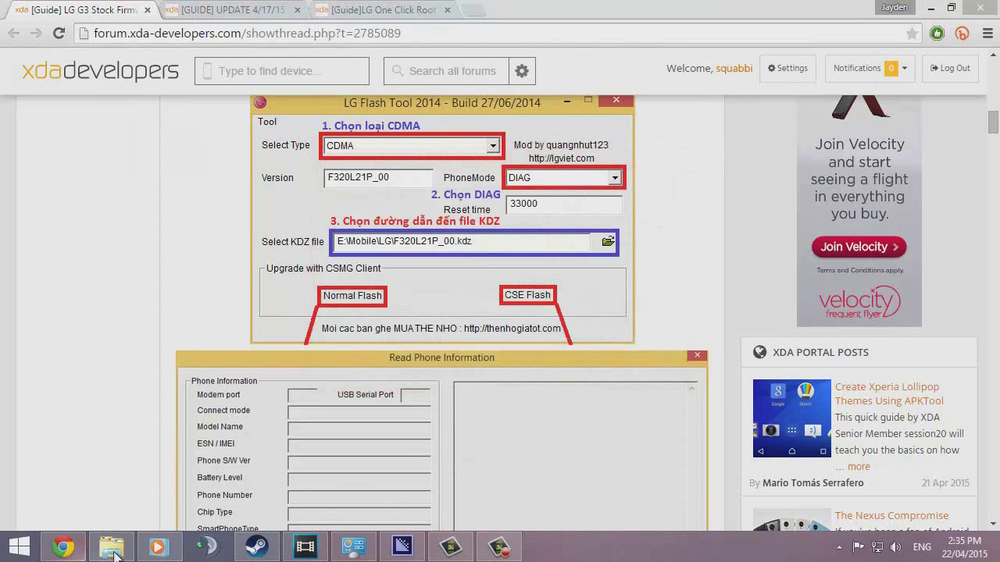